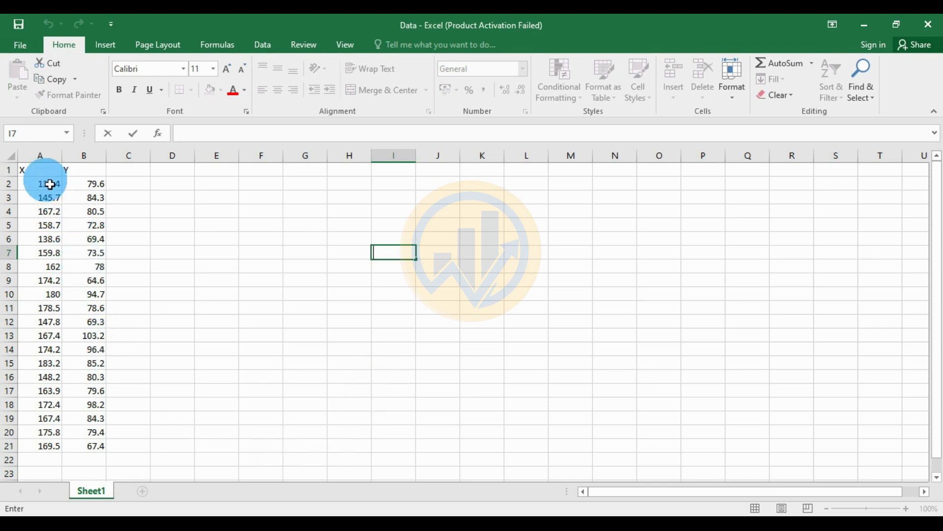
Copy the X and Y data in cells A1:B21 from the Excel sheet
{"action": "left_click_drag", "start_coordinate": [42, 171], "coordinate": [49, 419]}
{"action": "left_click_drag", "start_coordinate": [87, 172], "coordinate": [88, 377]}
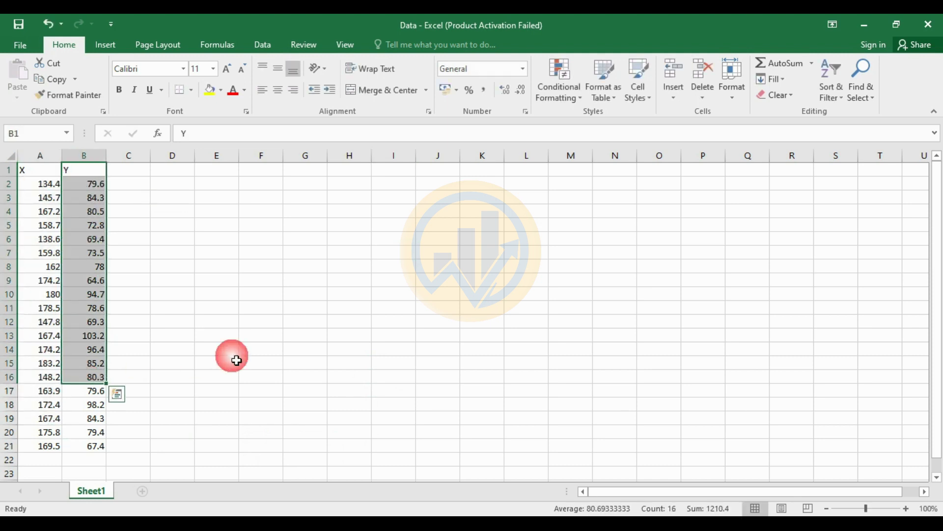
{"action": "left_click", "coordinate": [235, 352]}
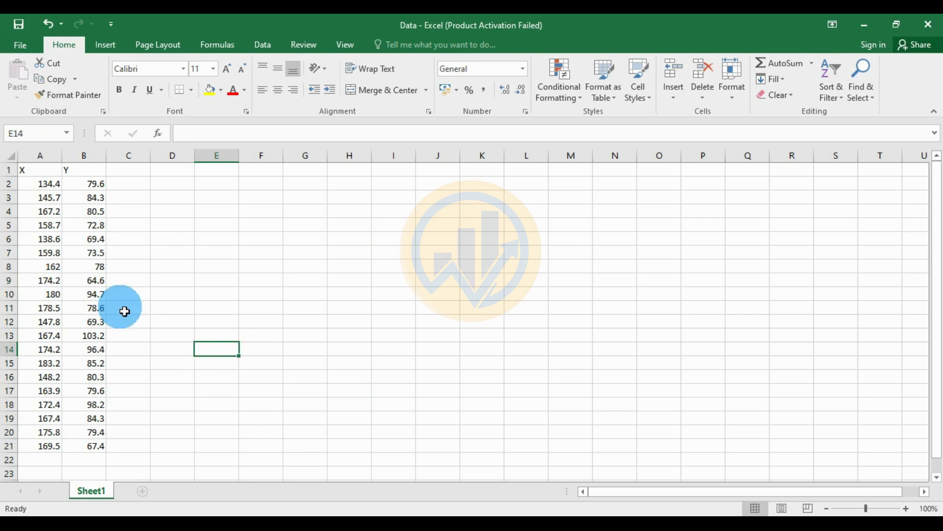
{"action": "left_click_drag", "start_coordinate": [42, 170], "coordinate": [95, 450]}
{"action": "right_click", "coordinate": [95, 451]}
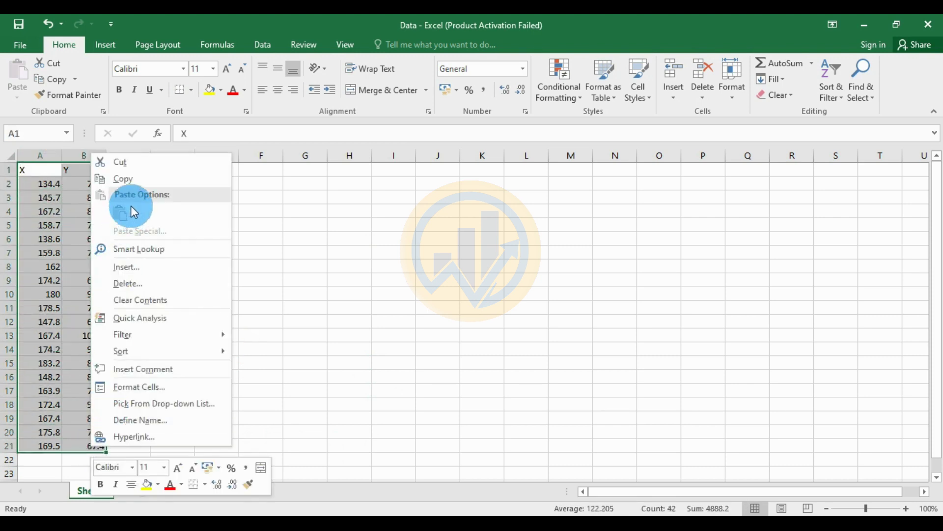
{"action": "left_click", "coordinate": [122, 178]}
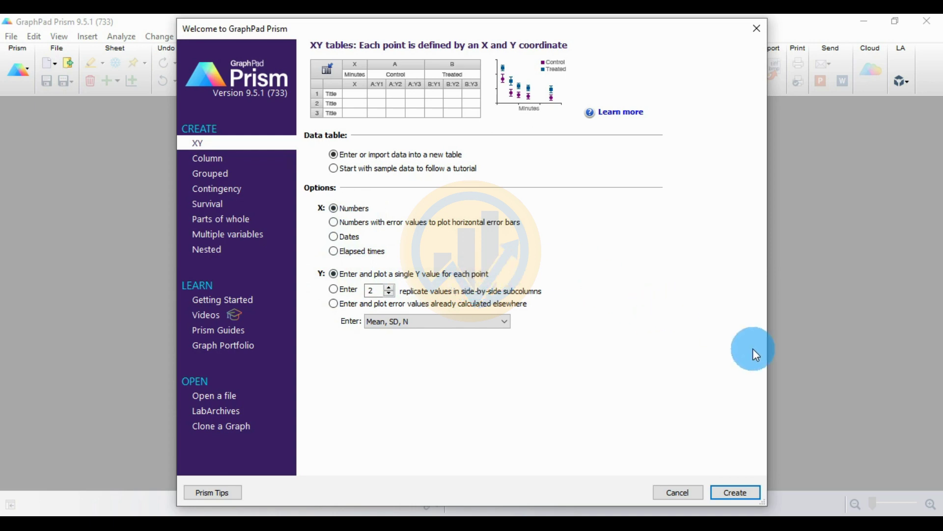
Create the XY data table and paste the 20 X/Y value pairs into it
{"action": "left_click", "coordinate": [744, 491]}
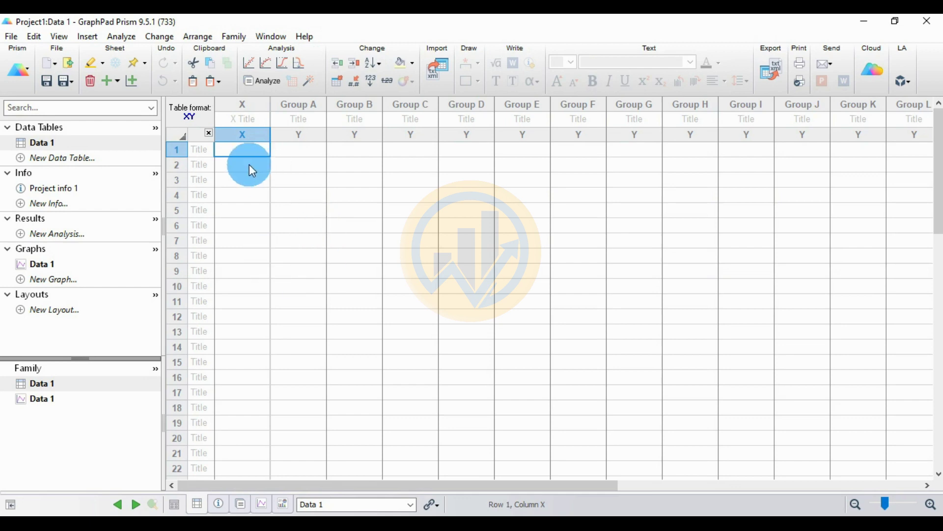
{"action": "left_click", "coordinate": [249, 116]}
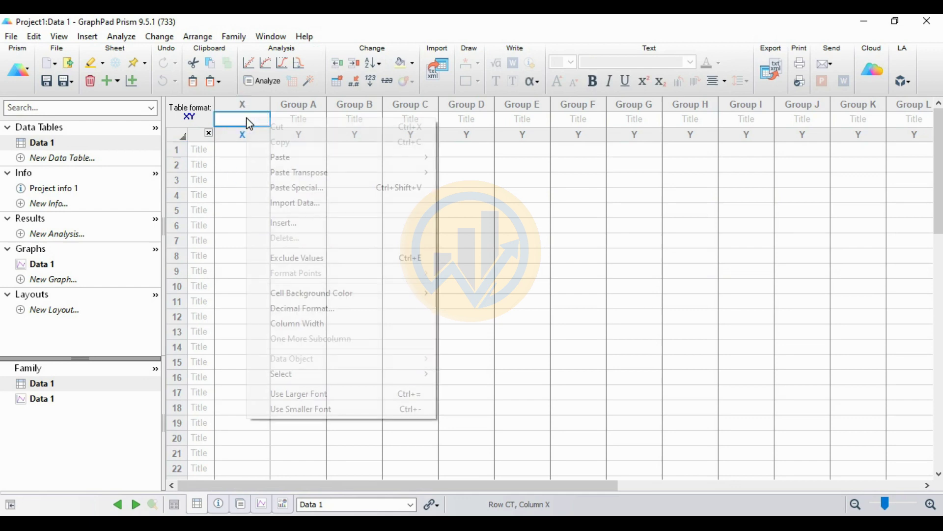
{"action": "right_click", "coordinate": [246, 117]}
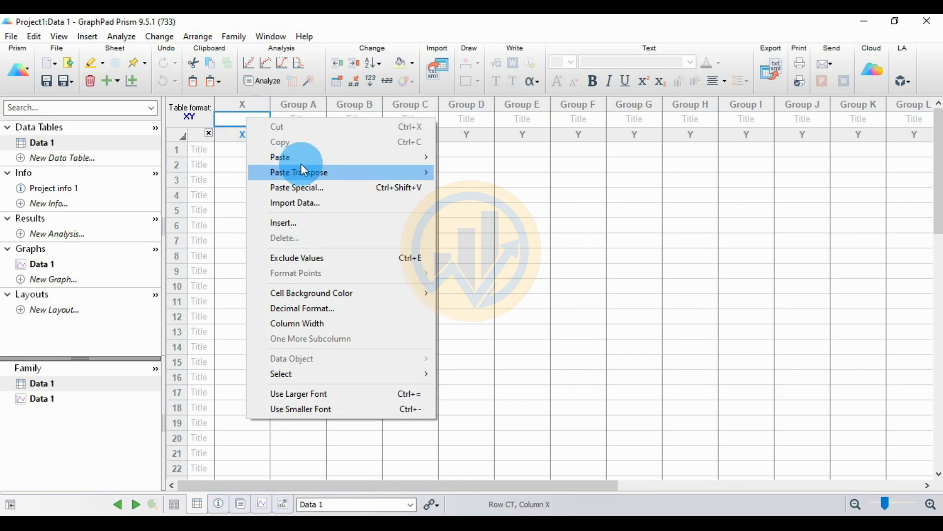
{"action": "mouse_move", "coordinate": [337, 161]}
{"action": "left_click", "coordinate": [484, 157]}
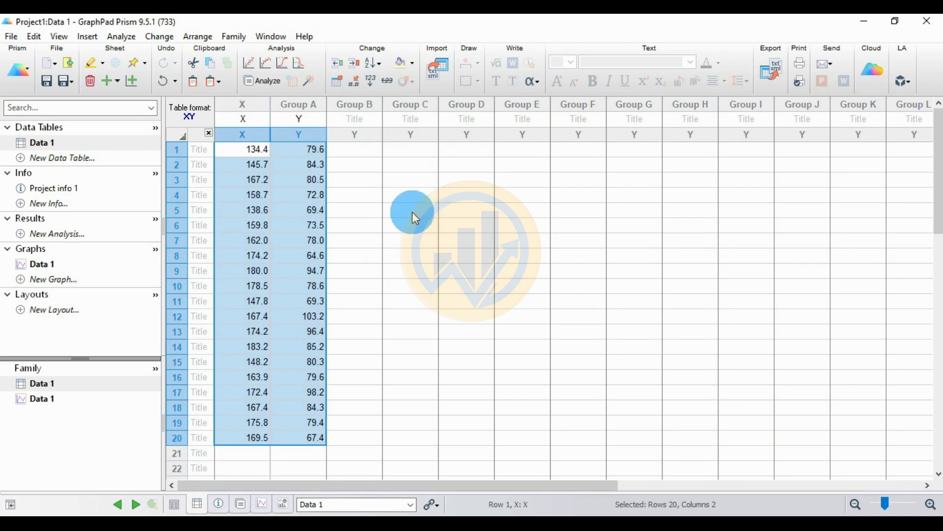
Choose Correlation under XY analyses in the Analyze Data dialog
{"action": "left_click", "coordinate": [264, 83]}
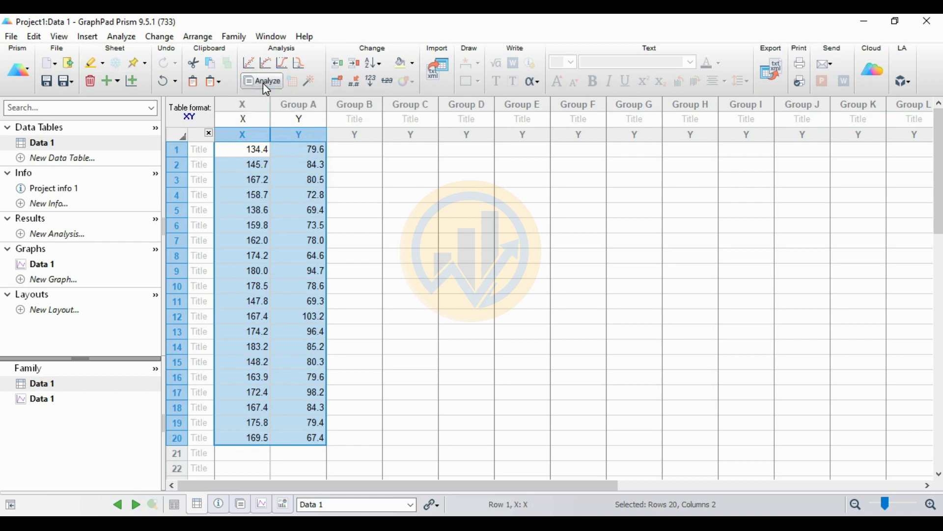
{"action": "left_click_drag", "start_coordinate": [356, 90], "coordinate": [435, 131]}
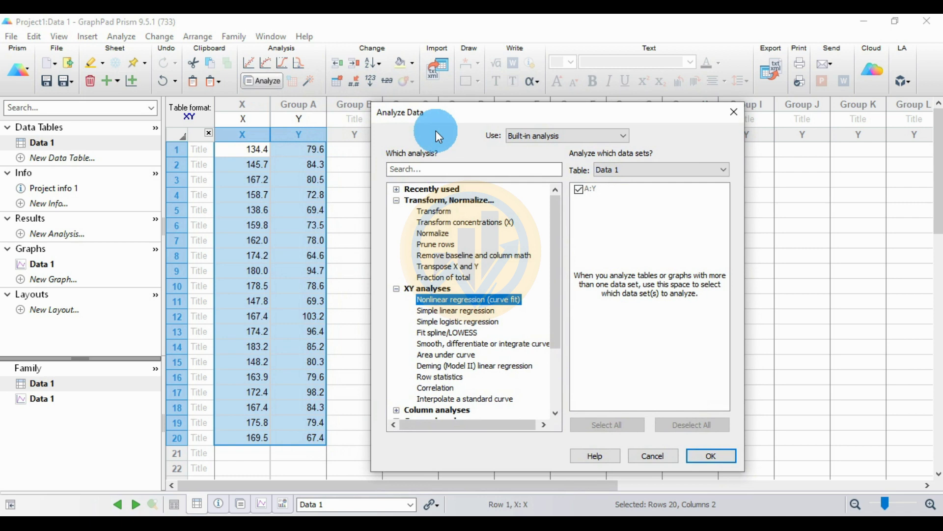
{"action": "left_click", "coordinate": [397, 201]}
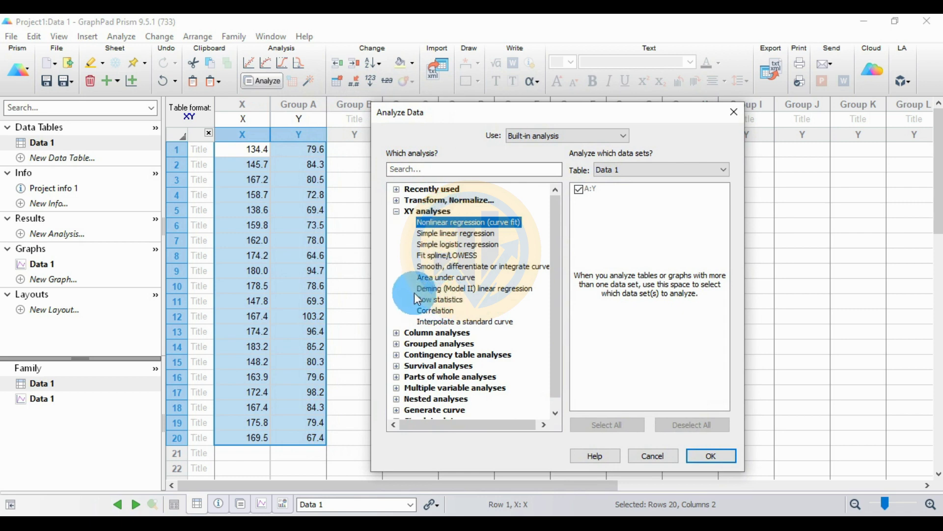
{"action": "left_click", "coordinate": [447, 312]}
{"action": "left_click", "coordinate": [605, 222]}
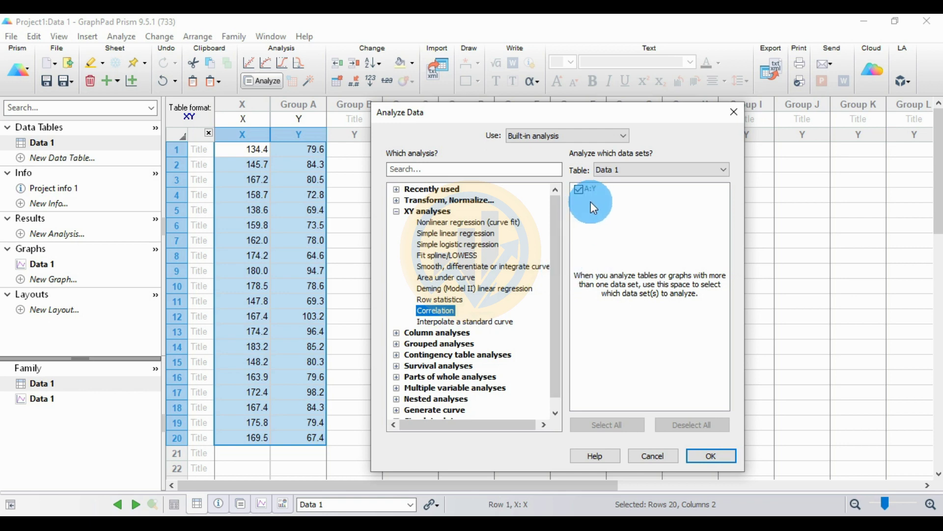
{"action": "left_click", "coordinate": [707, 455]}
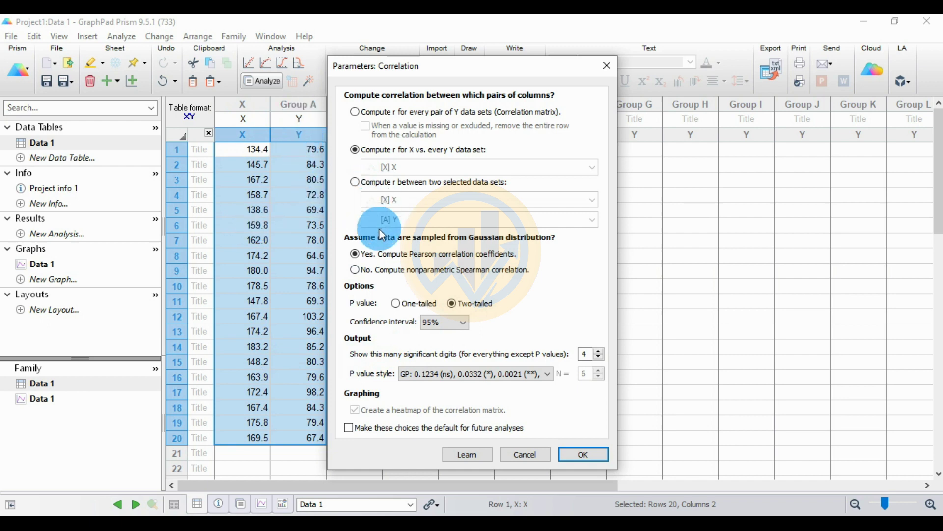
Run a Spearman correlation of X vs Y with 95% CI and GP P value style
{"action": "left_click", "coordinate": [354, 183]}
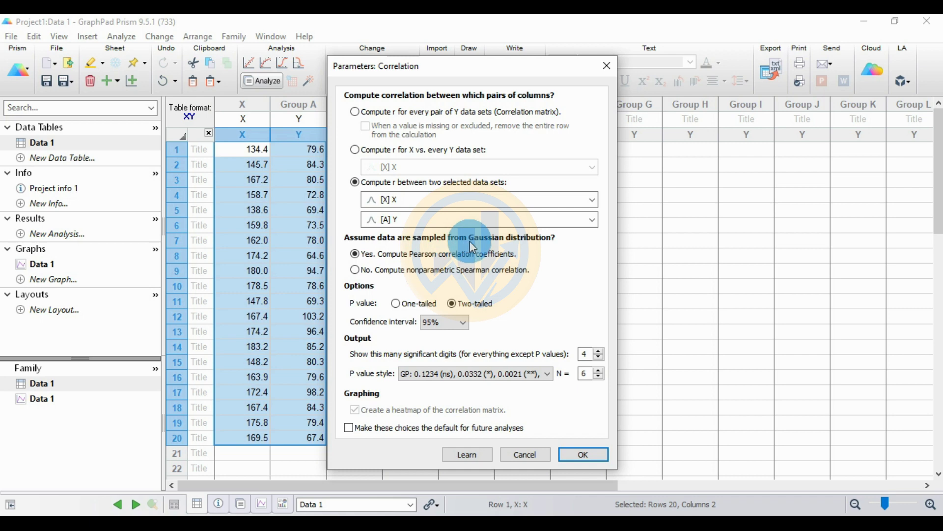
{"action": "left_click", "coordinate": [355, 272]}
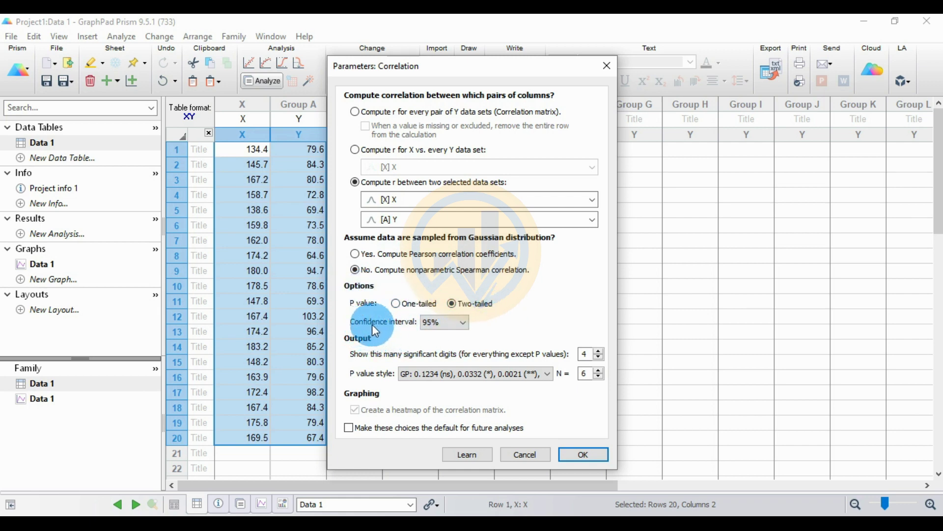
{"action": "left_click", "coordinate": [463, 325]}
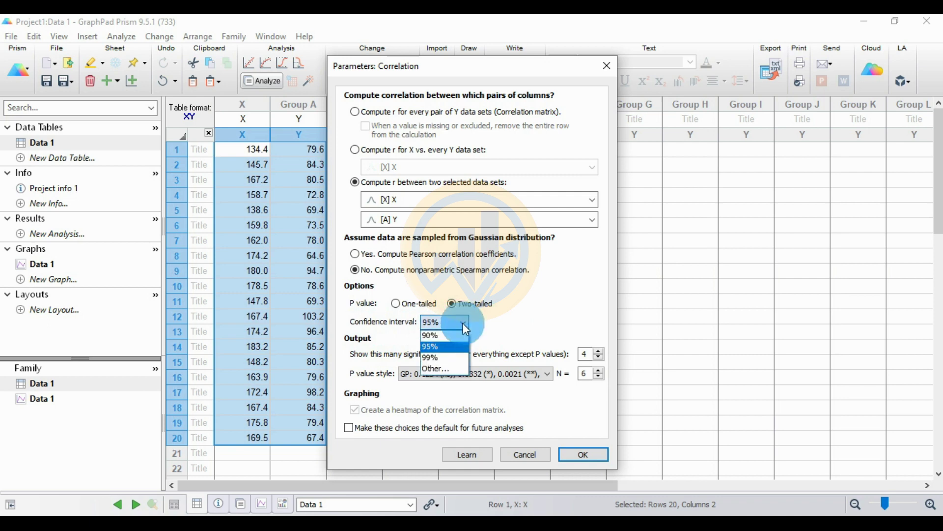
{"action": "left_click", "coordinate": [442, 345]}
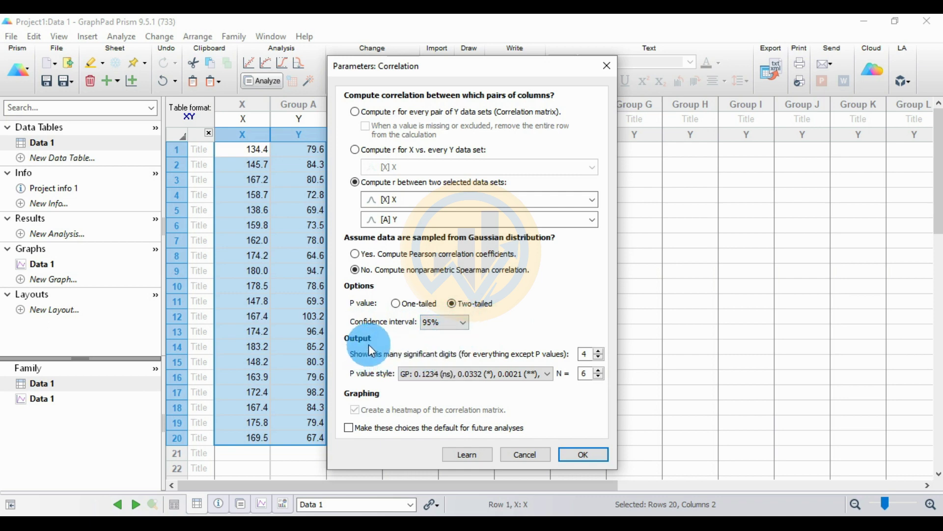
{"action": "left_click", "coordinate": [546, 376]}
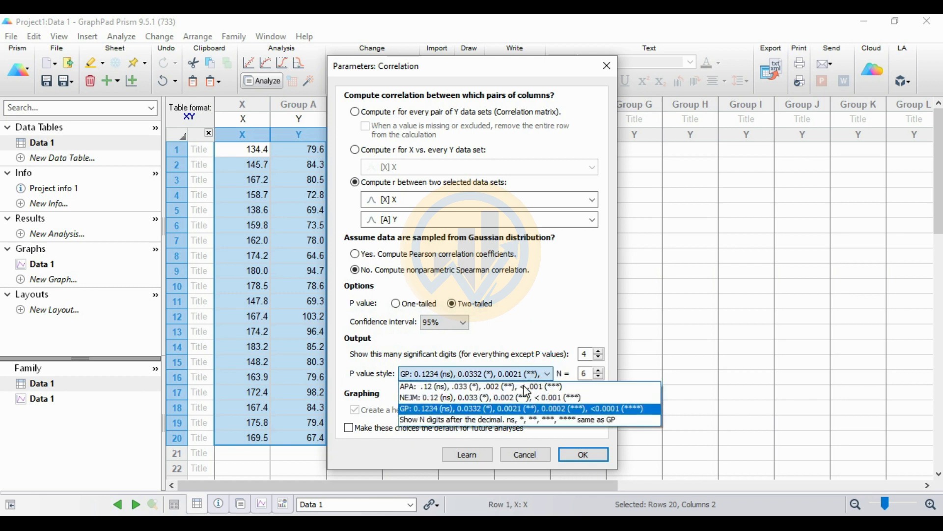
{"action": "left_click", "coordinate": [433, 409]}
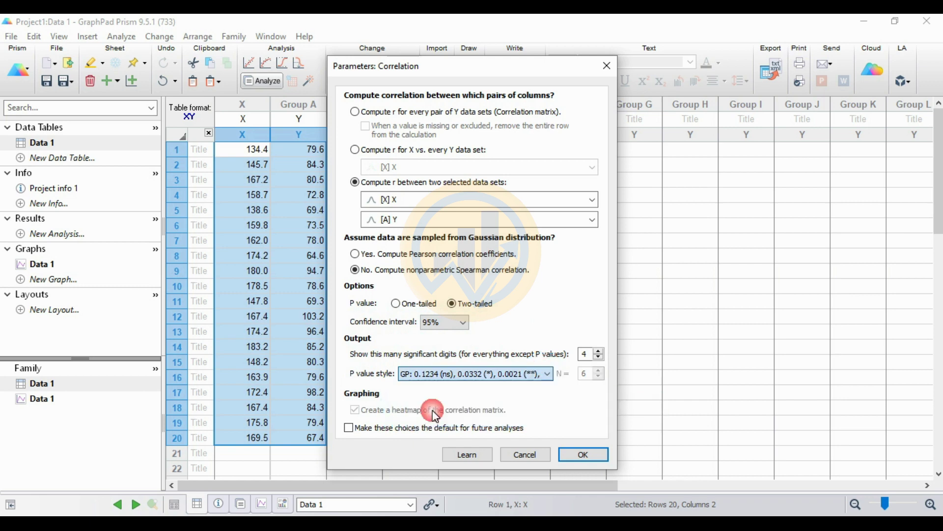
{"action": "left_click", "coordinate": [594, 458]}
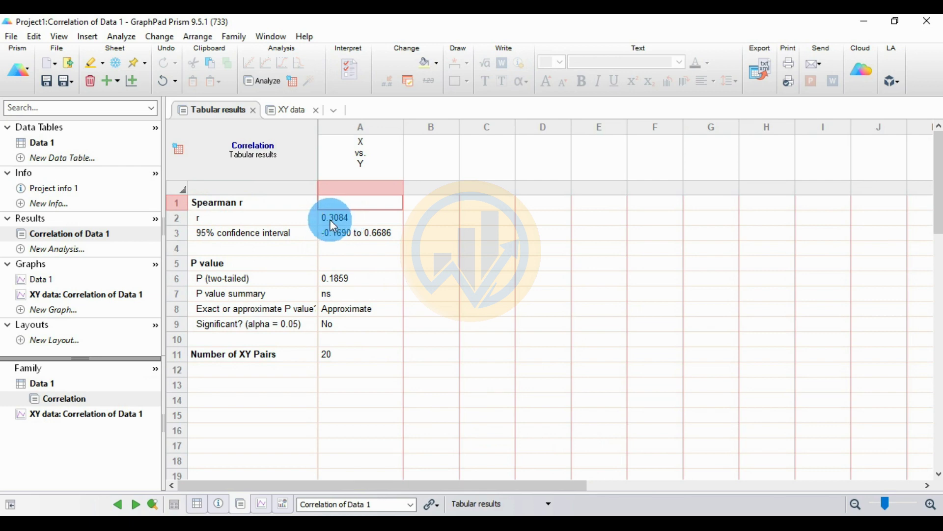
{"action": "left_click", "coordinate": [369, 220]}
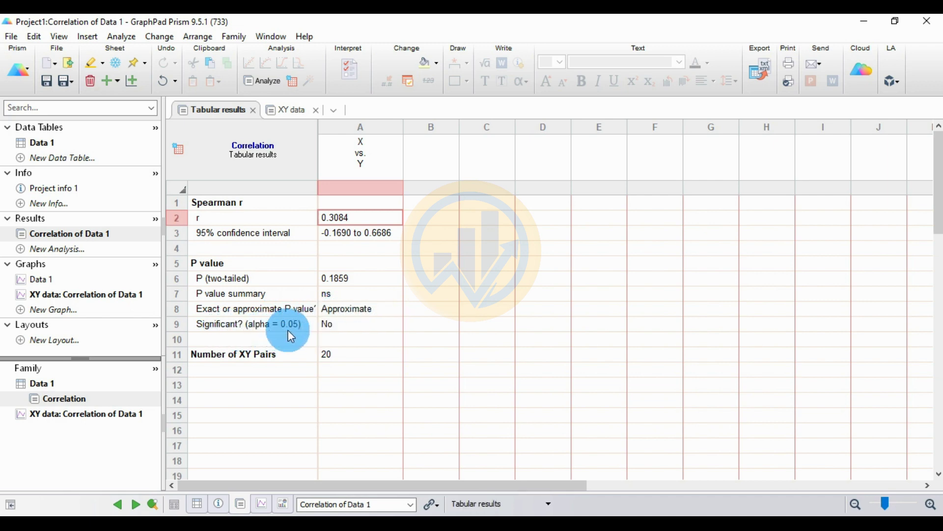
{"action": "left_click", "coordinate": [347, 329]}
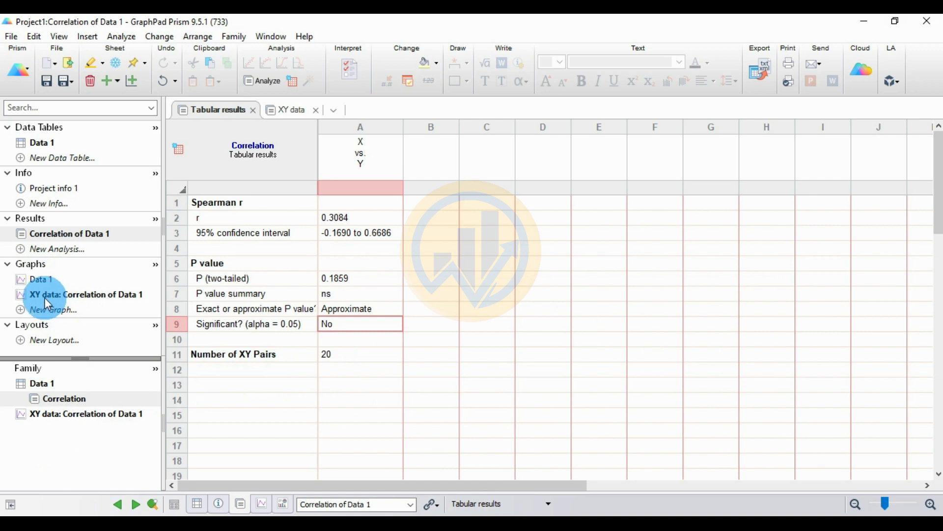
Open the 'XY data: Correlation of Data 1' graph and its Format Axes dialog
{"action": "left_click", "coordinate": [81, 296]}
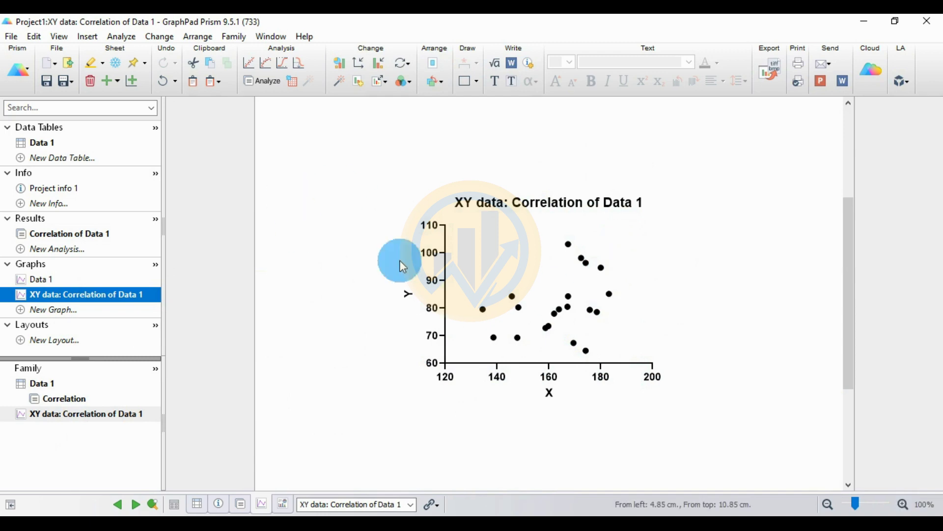
{"action": "left_click", "coordinate": [359, 65]}
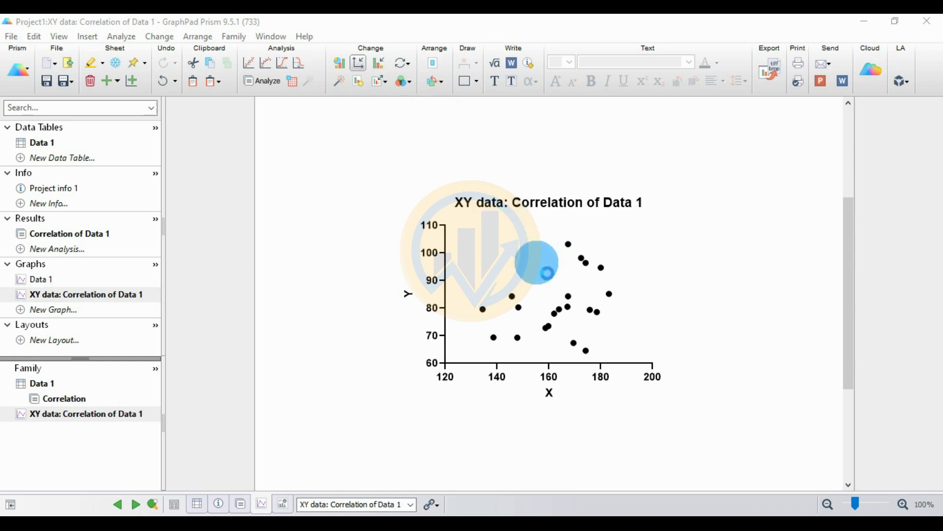
{"action": "left_click_drag", "start_coordinate": [425, 84], "coordinate": [263, 86]}
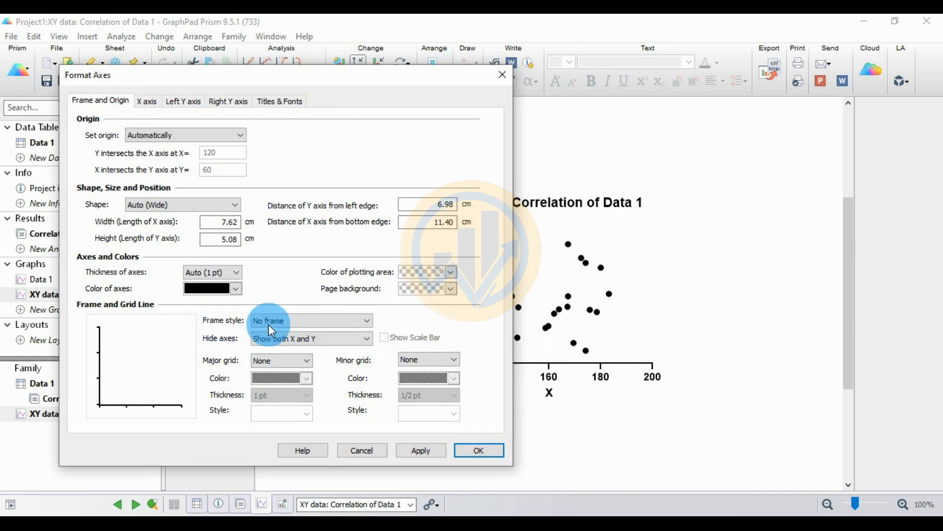
Set the graph's frame style to Plain Frame, apply it, and close Format Axes
{"action": "left_click", "coordinate": [293, 320]}
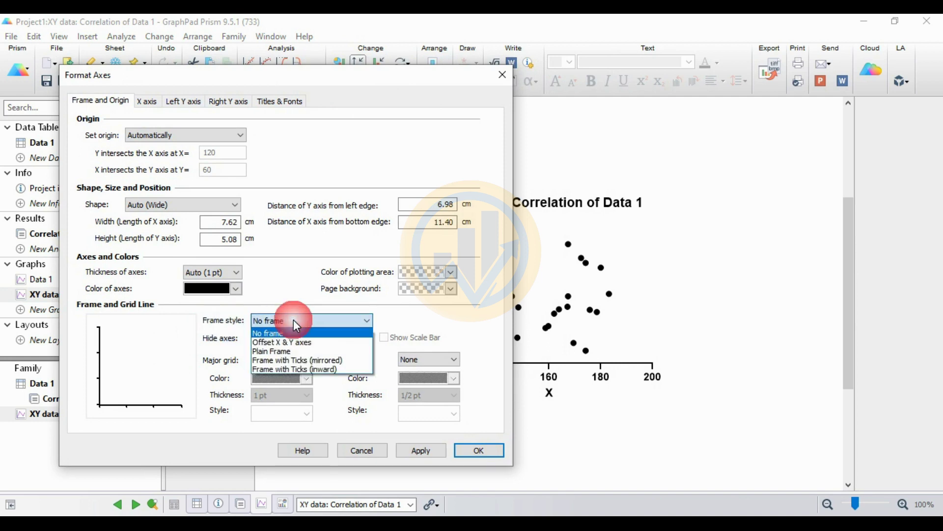
{"action": "left_click", "coordinate": [276, 352]}
{"action": "left_click", "coordinate": [429, 450]}
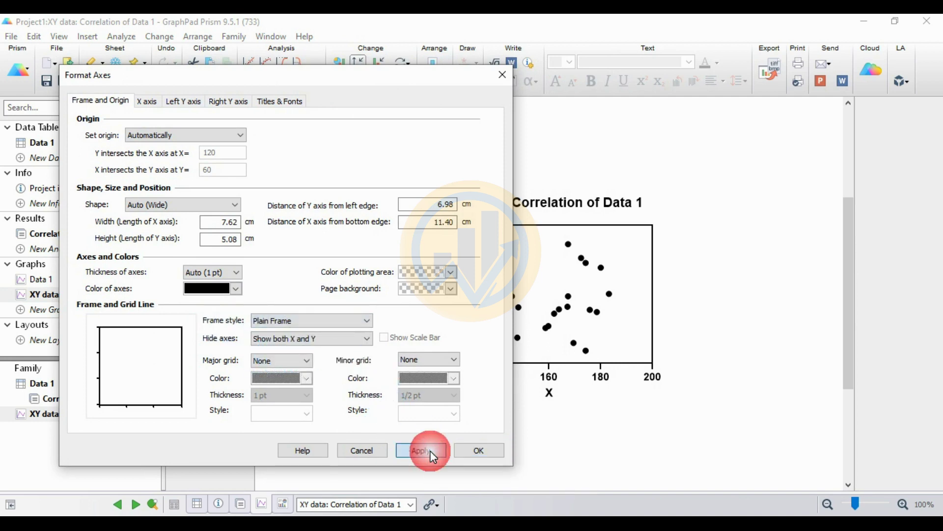
{"action": "left_click_drag", "start_coordinate": [444, 75], "coordinate": [469, 91]}
{"action": "left_click", "coordinate": [531, 90]}
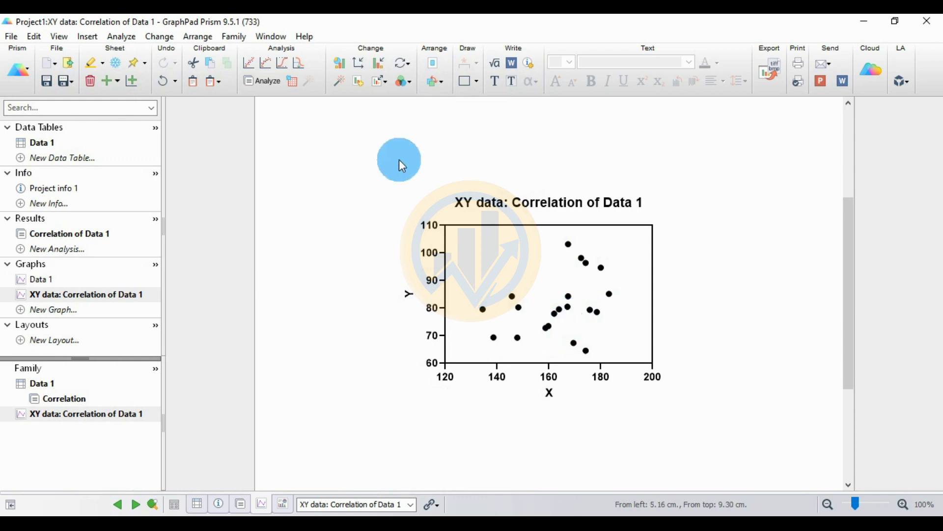
Color the scatter graph's symbols orange in Format Graph
{"action": "left_click", "coordinate": [385, 64]}
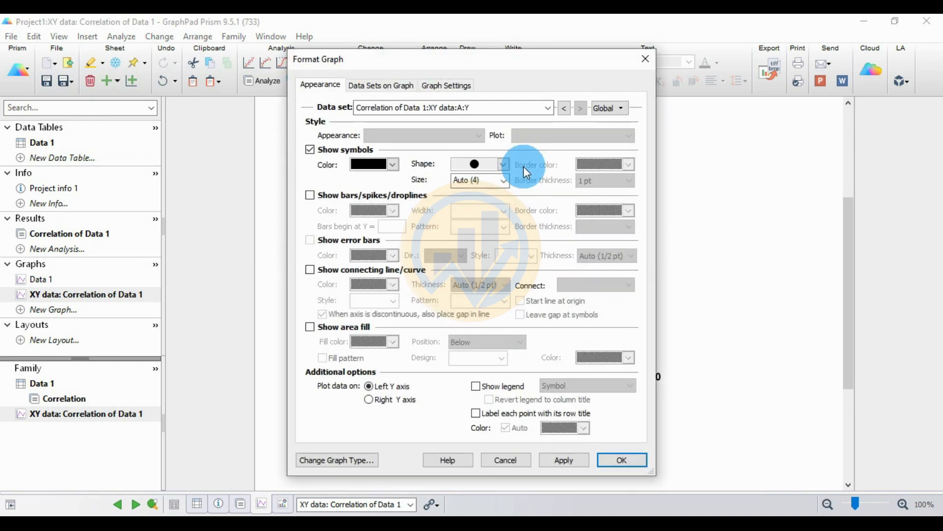
{"action": "left_click_drag", "start_coordinate": [497, 62], "coordinate": [260, 71]}
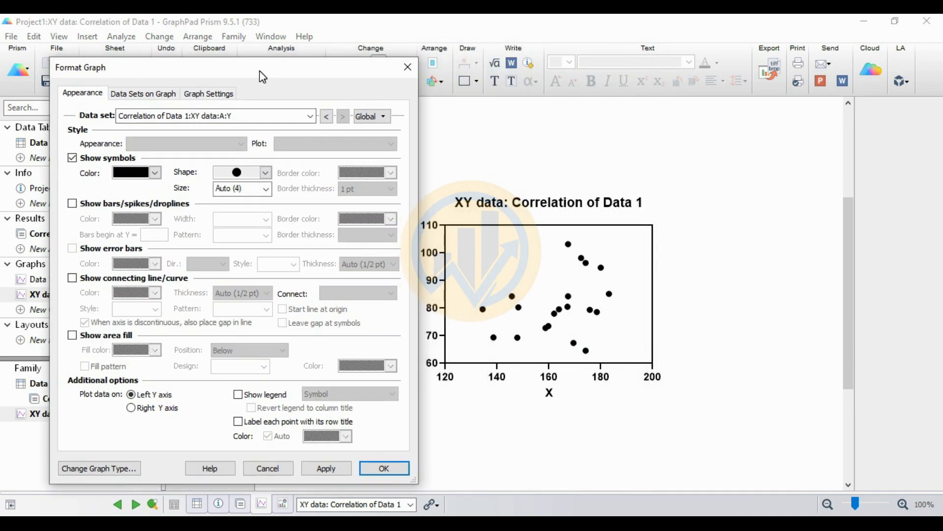
{"action": "left_click", "coordinate": [156, 174]}
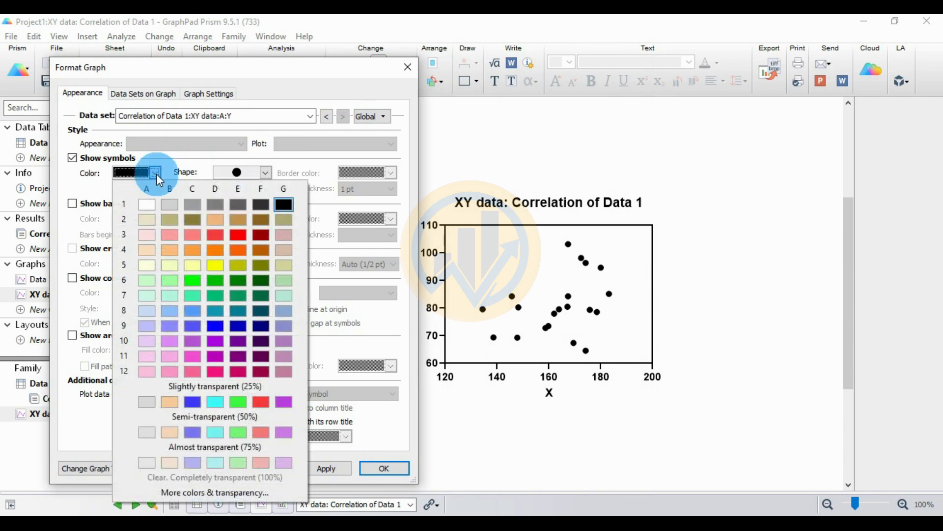
{"action": "left_click", "coordinate": [233, 251]}
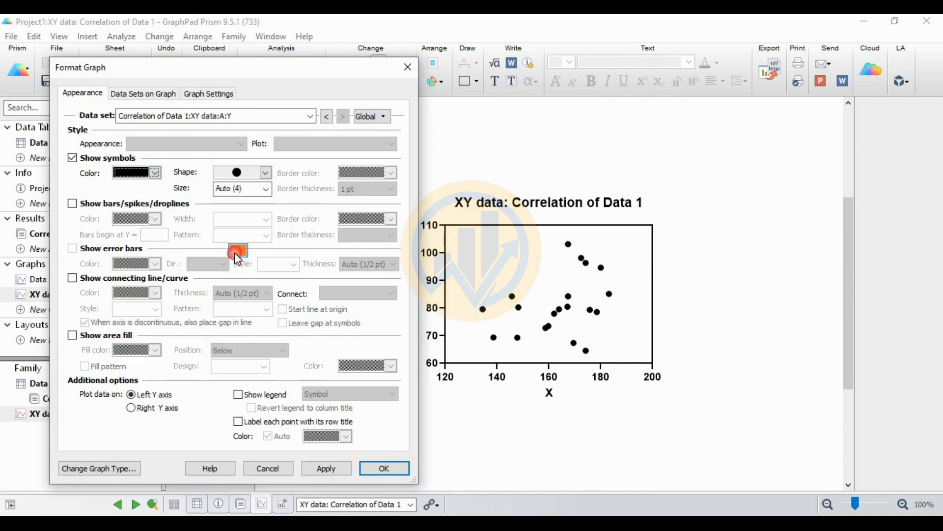
{"action": "left_click", "coordinate": [341, 467]}
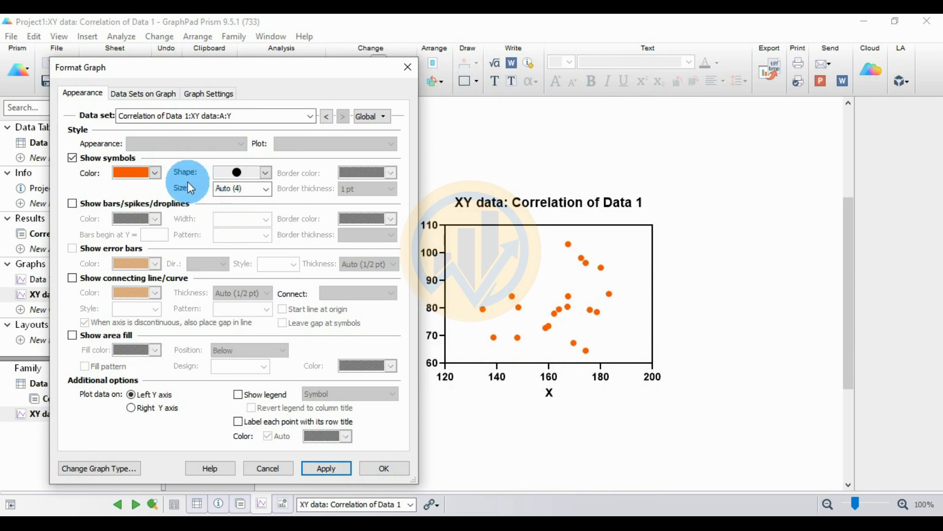
Keep filled circle symbols, set their size to 5, and confirm the formatting
{"action": "left_click", "coordinate": [267, 174]}
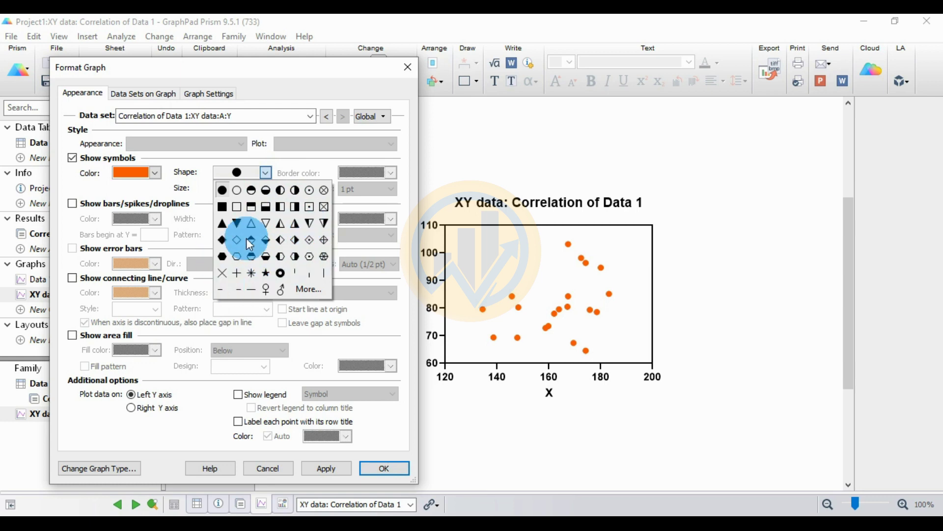
{"action": "left_click", "coordinate": [219, 188]}
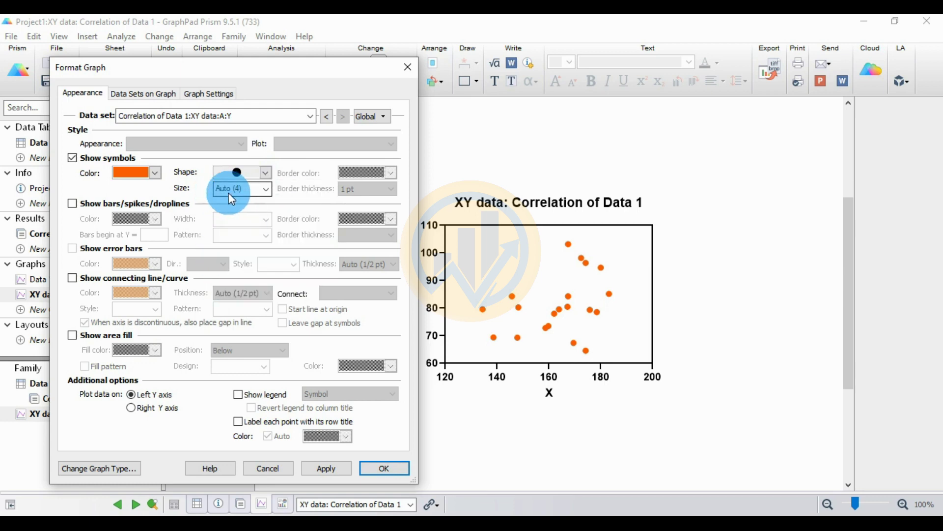
{"action": "left_click", "coordinate": [264, 190]}
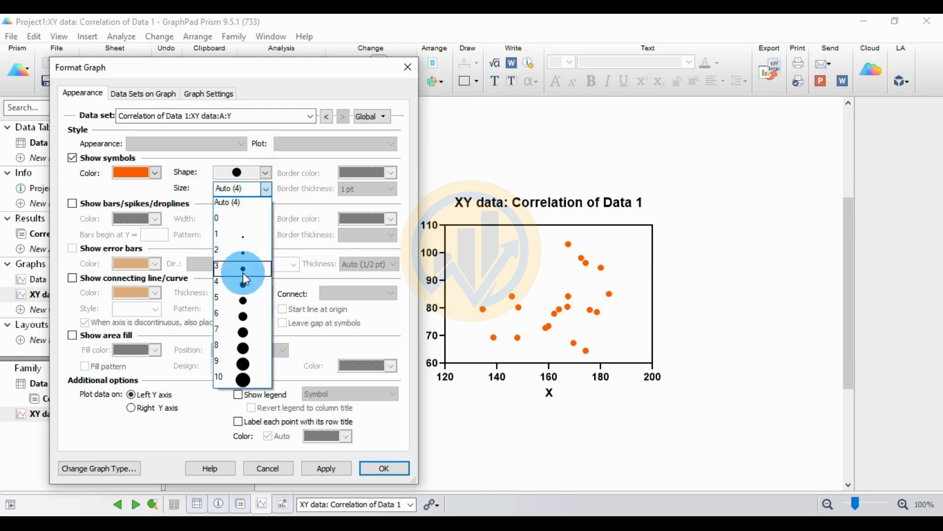
{"action": "left_click", "coordinate": [249, 296]}
{"action": "left_click", "coordinate": [327, 468]}
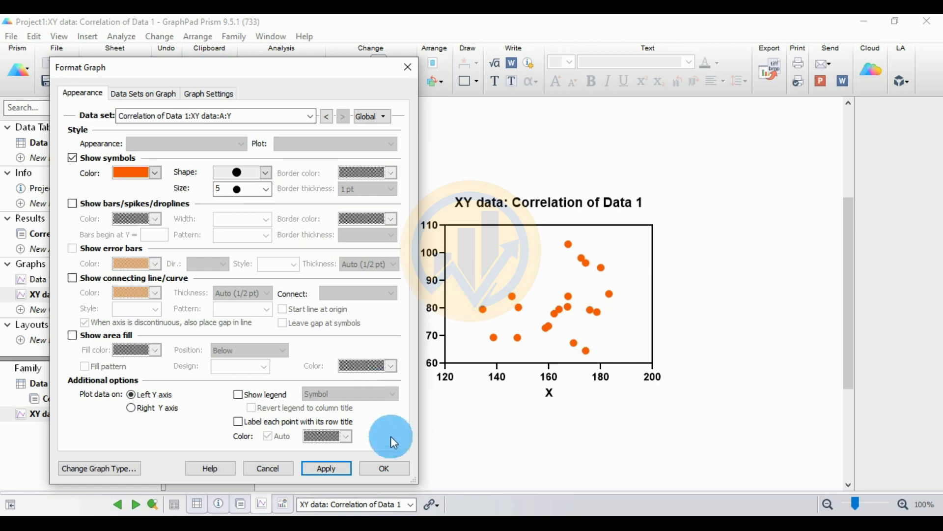
{"action": "left_click", "coordinate": [356, 473]}
{"action": "left_click", "coordinate": [385, 468]}
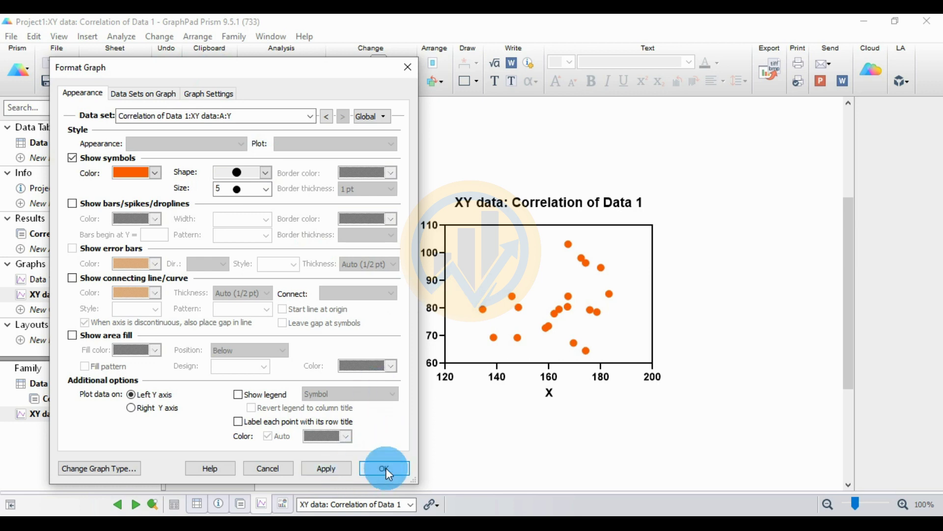
{"action": "left_click", "coordinate": [543, 211]}
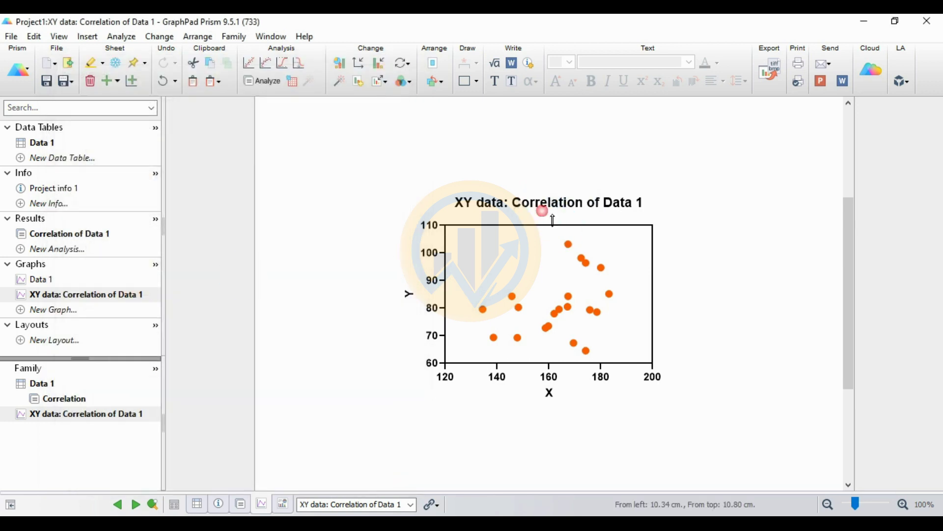
Delete the graph title and set the X axis numbers to Times New Roman 14
{"action": "left_click", "coordinate": [603, 215]}
{"action": "key", "text": "Delete"}
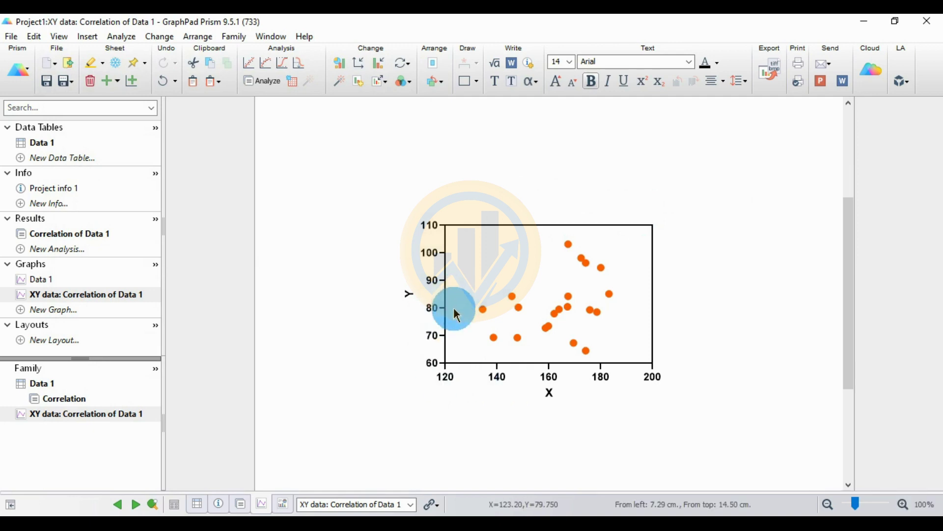
{"action": "left_click", "coordinate": [550, 378]}
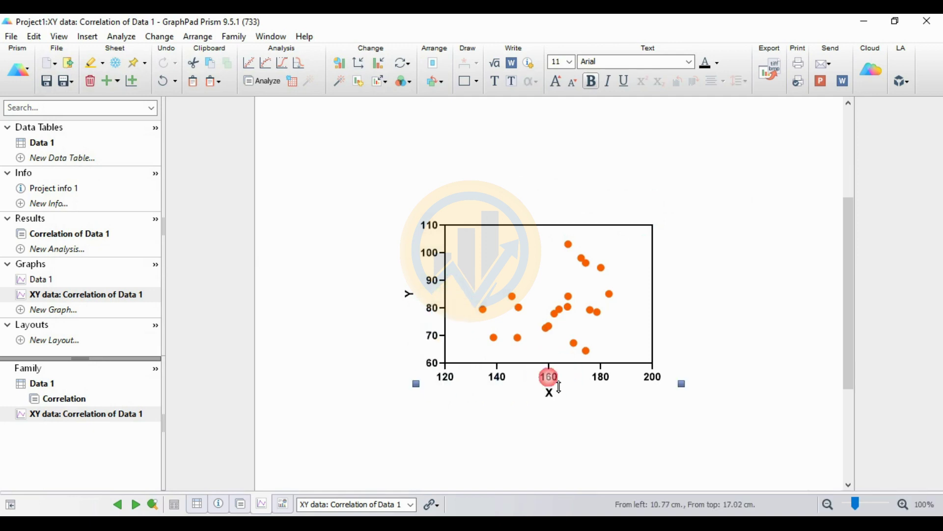
{"action": "left_click", "coordinate": [694, 61]}
{"action": "left_click", "coordinate": [692, 61]}
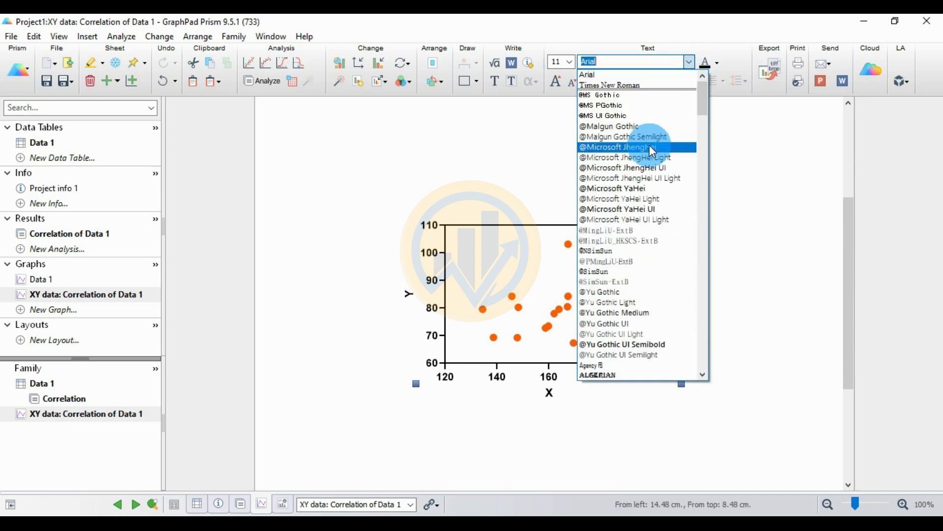
{"action": "left_click", "coordinate": [621, 91]}
{"action": "left_click", "coordinate": [571, 63]}
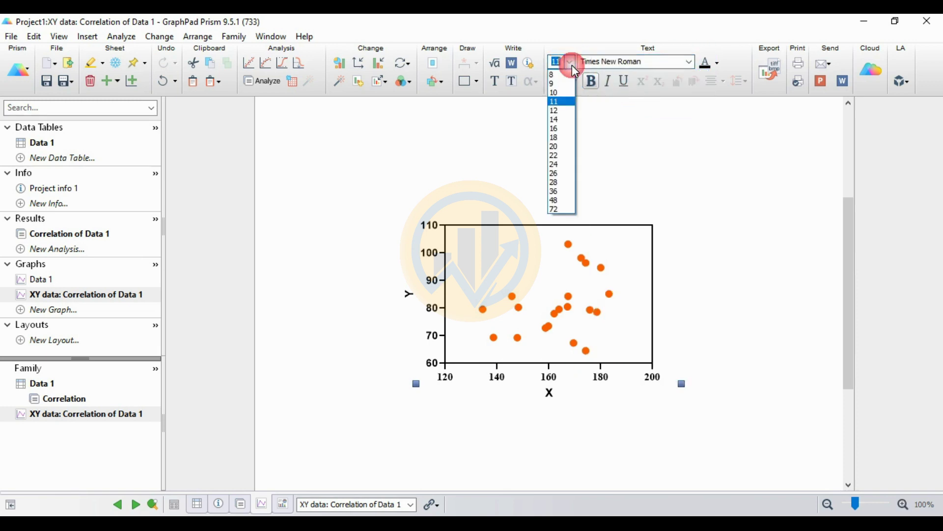
{"action": "left_click", "coordinate": [561, 121]}
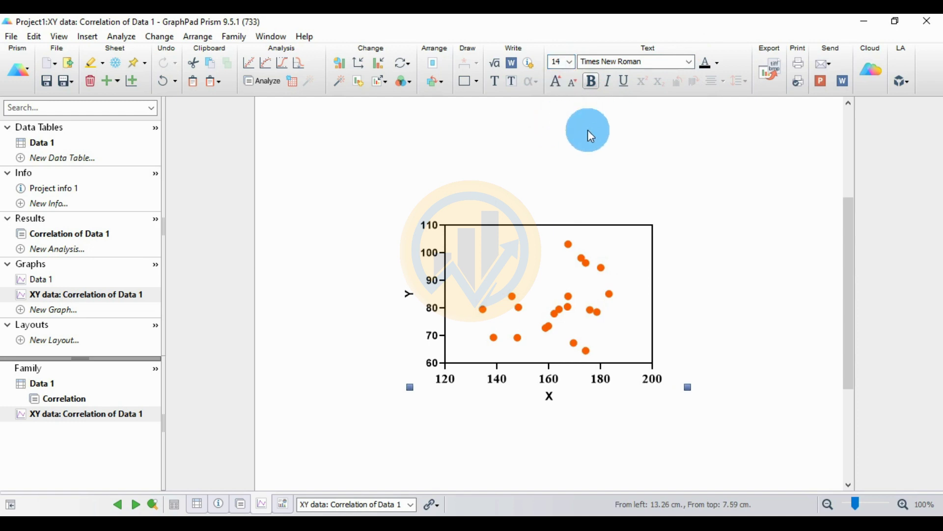
{"action": "left_click", "coordinate": [569, 427]}
Set the X axis title to Times New Roman, size 14
{"action": "double_click", "coordinate": [551, 394]}
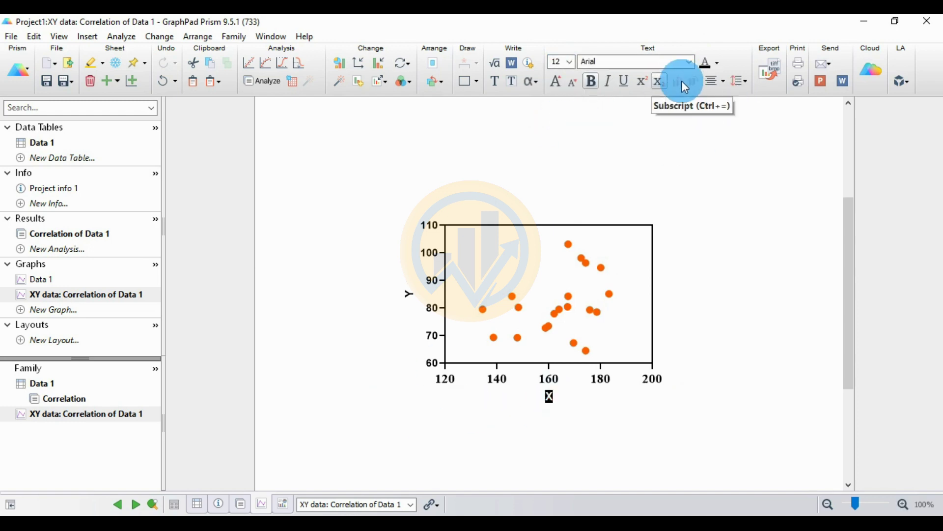
{"action": "left_click", "coordinate": [691, 62]}
{"action": "left_click", "coordinate": [614, 75]}
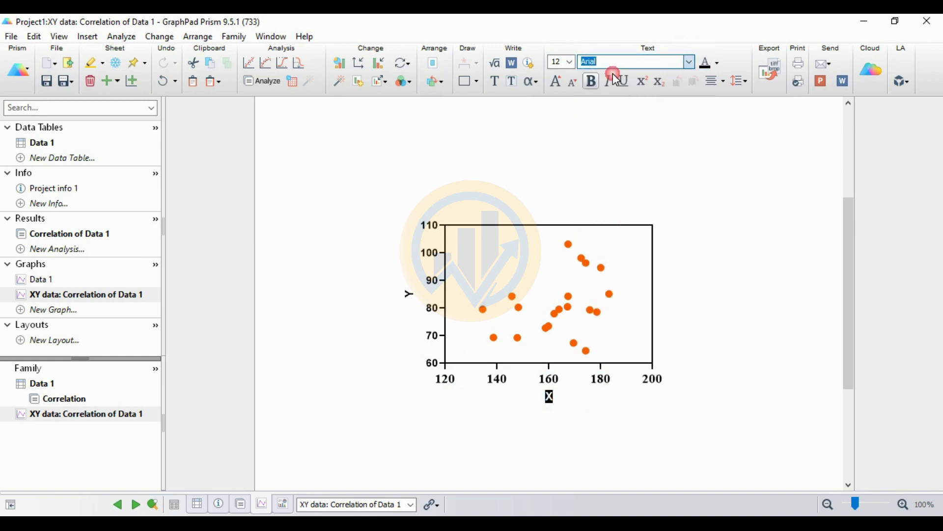
{"action": "left_click", "coordinate": [570, 62]}
{"action": "left_click", "coordinate": [567, 119]}
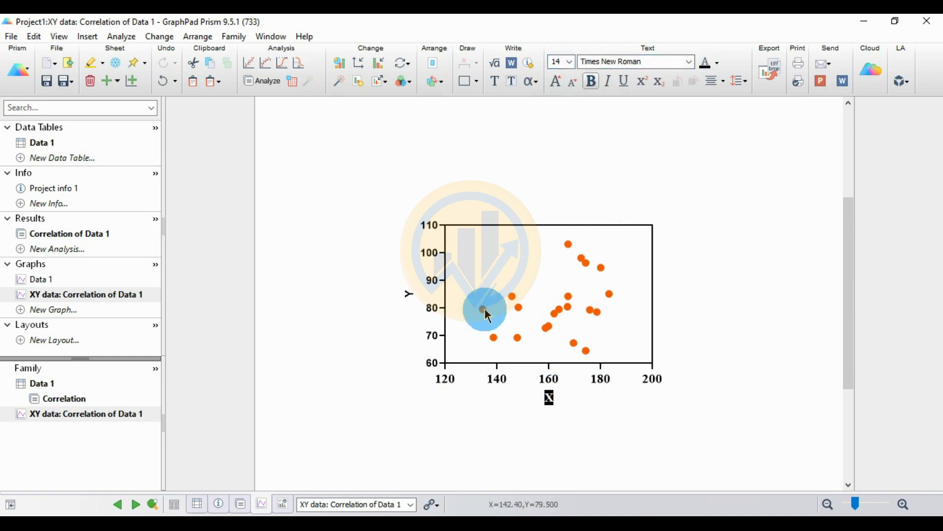
{"action": "left_click", "coordinate": [432, 310]}
Set the Y axis numbers to Times New Roman, size 14
{"action": "left_click", "coordinate": [430, 309]}
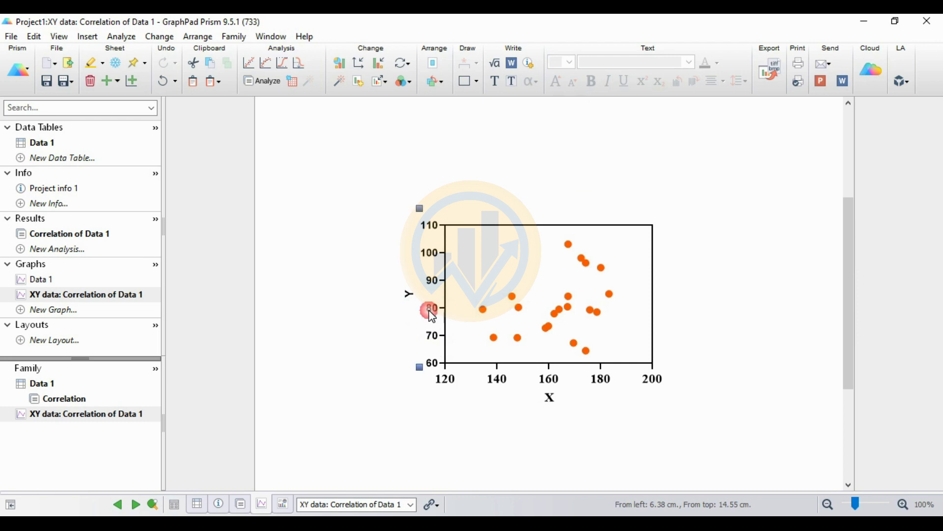
{"action": "left_click", "coordinate": [690, 62]}
{"action": "scroll", "coordinate": [684, 138], "scroll_direction": "up", "scroll_amount": 3}
{"action": "left_click", "coordinate": [644, 81]}
{"action": "left_click", "coordinate": [571, 63]}
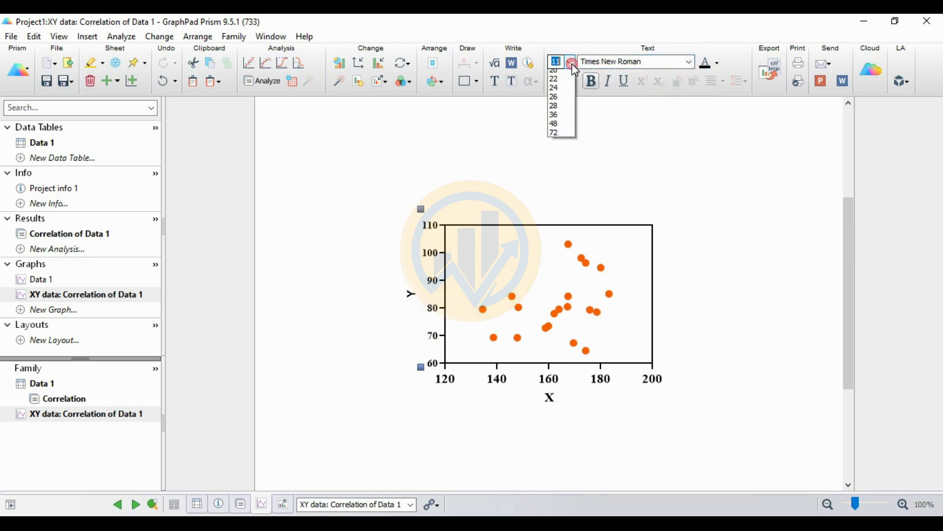
{"action": "left_click", "coordinate": [558, 120]}
{"action": "left_click", "coordinate": [585, 343]}
{"action": "left_click", "coordinate": [633, 344]}
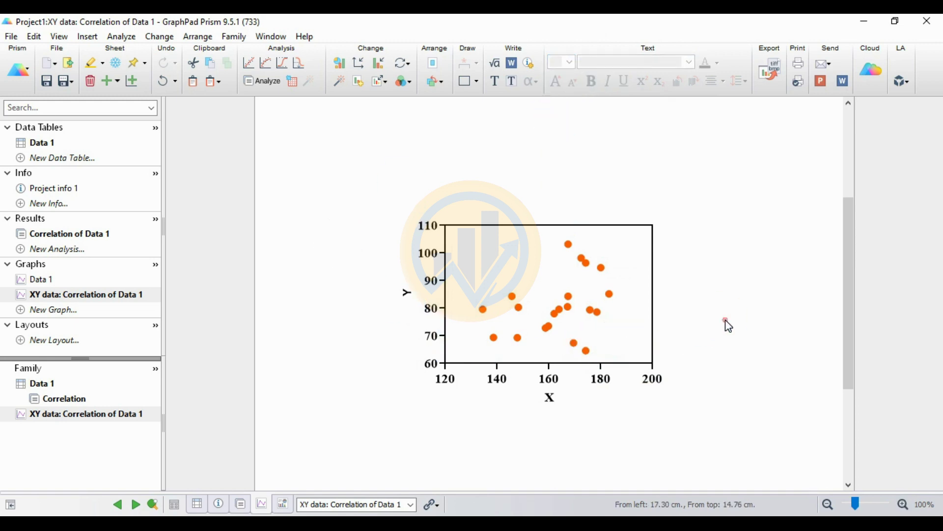
Apply Larger from the Resize graph menu repeatedly to scale up the scatter graph
{"action": "left_click", "coordinate": [383, 82]}
{"action": "left_click", "coordinate": [409, 116]}
{"action": "left_click", "coordinate": [389, 79]}
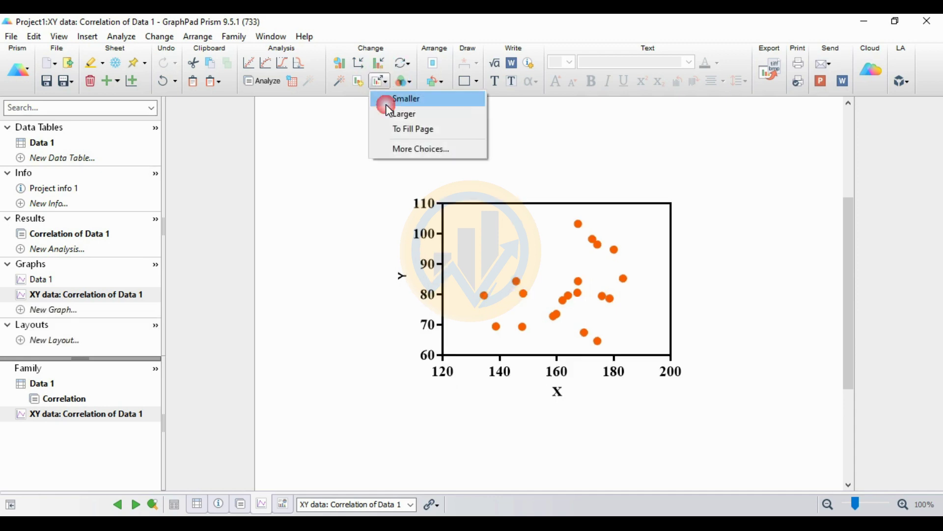
{"action": "left_click", "coordinate": [385, 90]}
{"action": "left_click", "coordinate": [383, 84]}
{"action": "left_click", "coordinate": [398, 113]}
{"action": "left_click", "coordinate": [388, 82]}
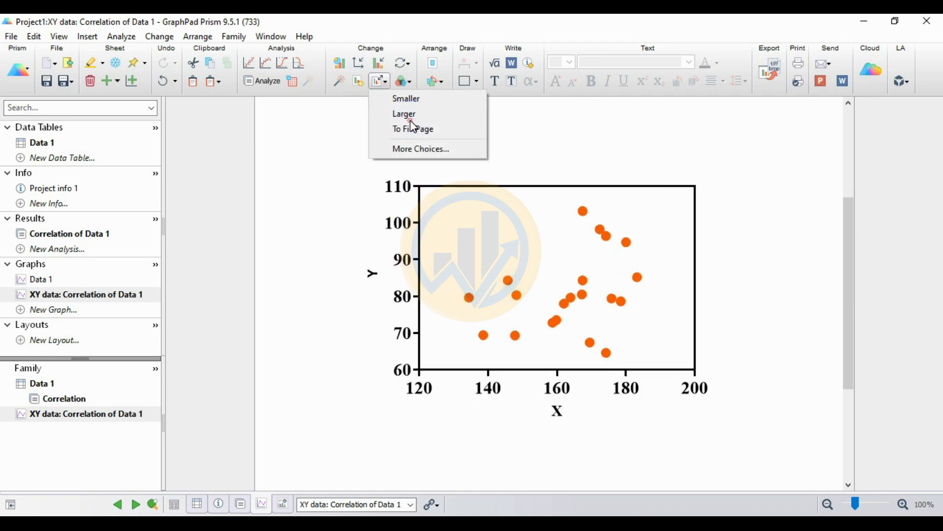
{"action": "left_click", "coordinate": [401, 114]}
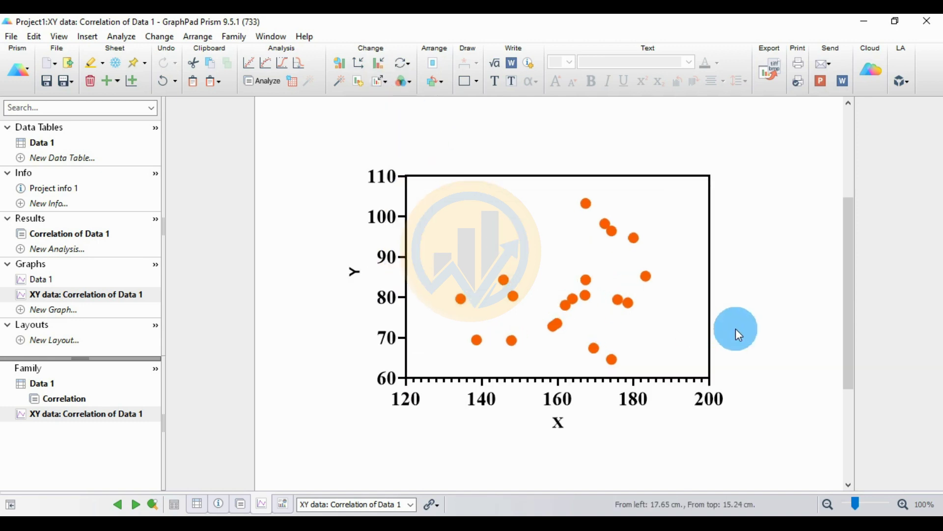